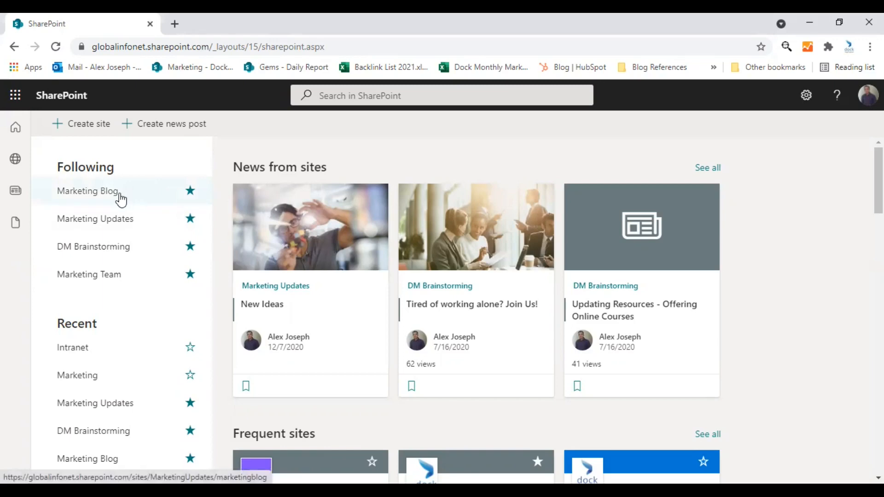
Open the Marketing Updates site and go to its document library
left_click(109, 224)
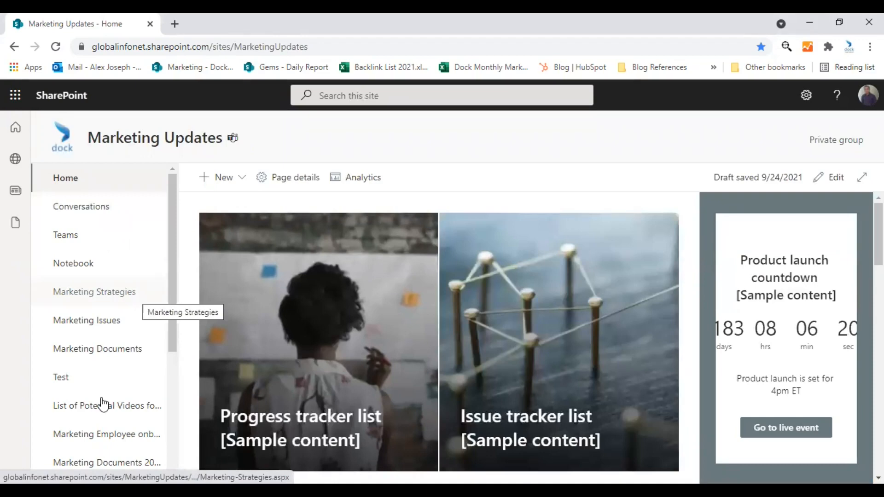
scroll(88, 393, "down", 5)
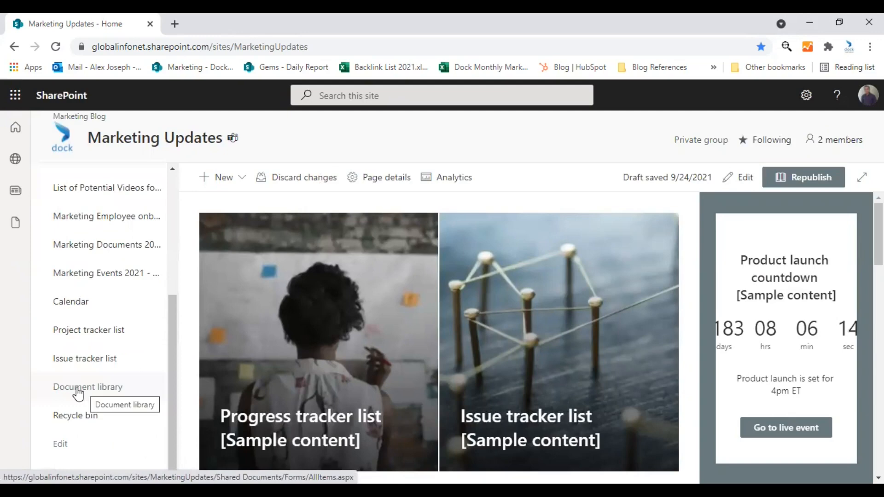
left_click(79, 394)
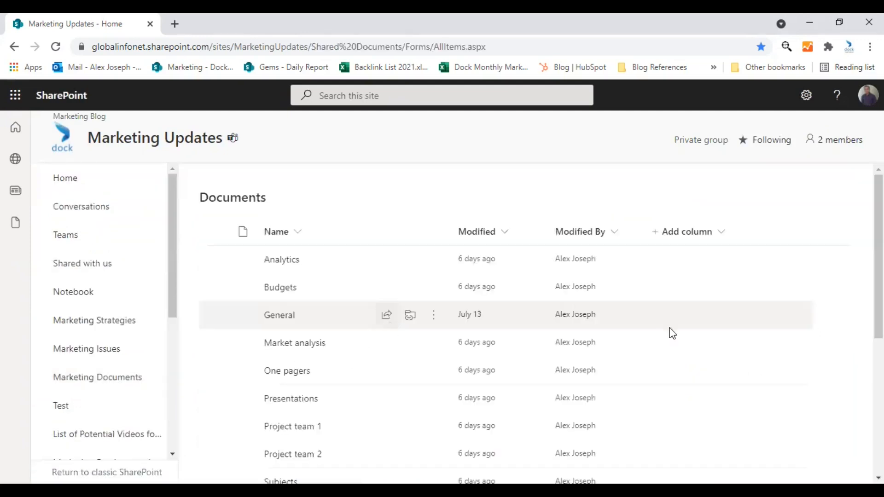
scroll(362, 331, "down", 5)
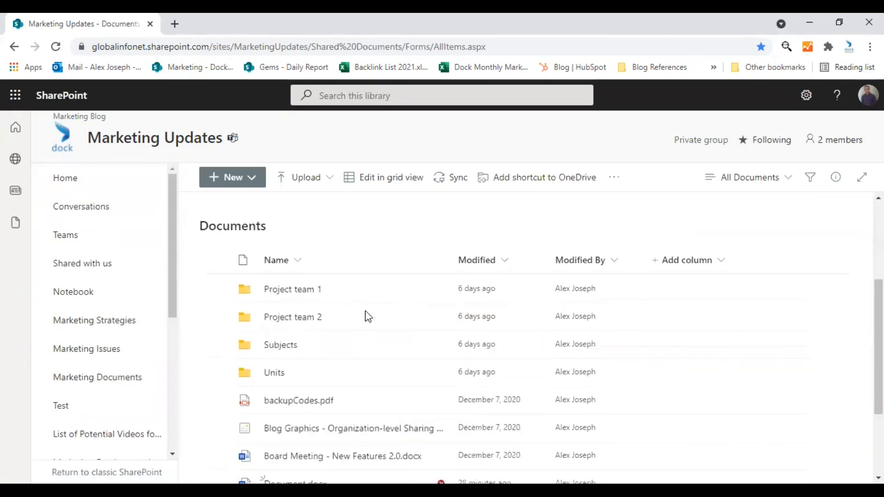
scroll(401, 404, "up", 5)
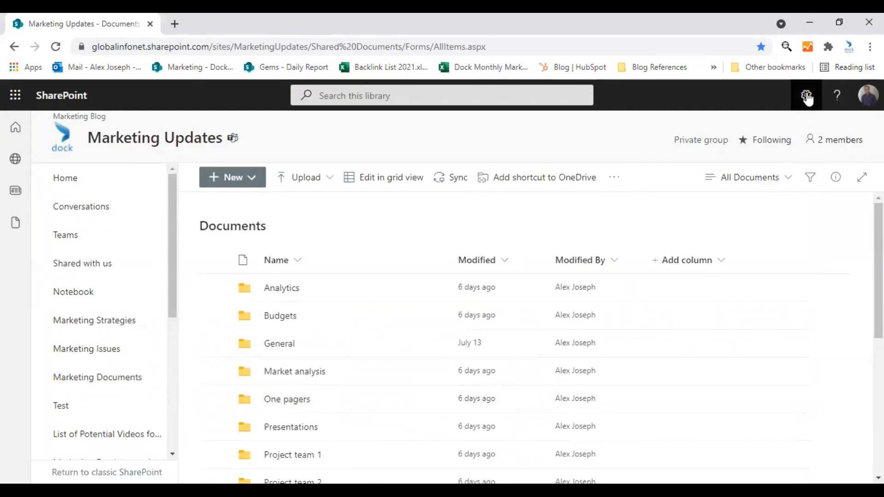
Open the versioning settings of the Documents library
left_click(807, 98)
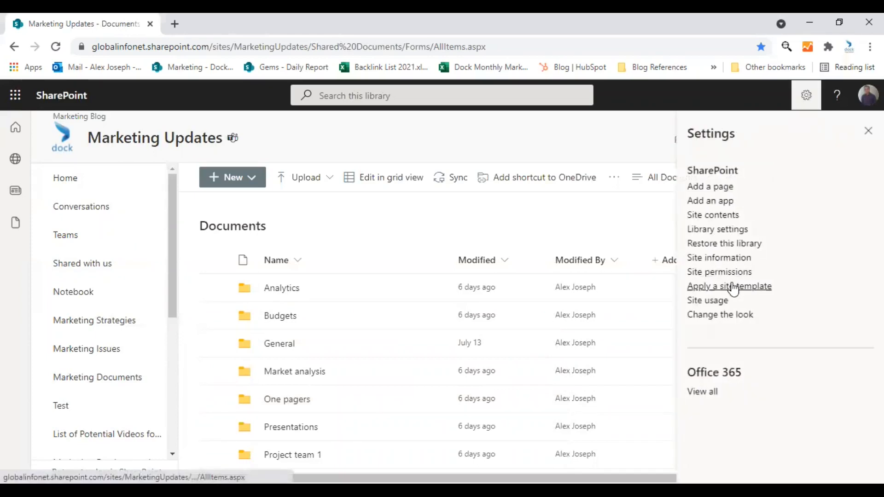
left_click(722, 231)
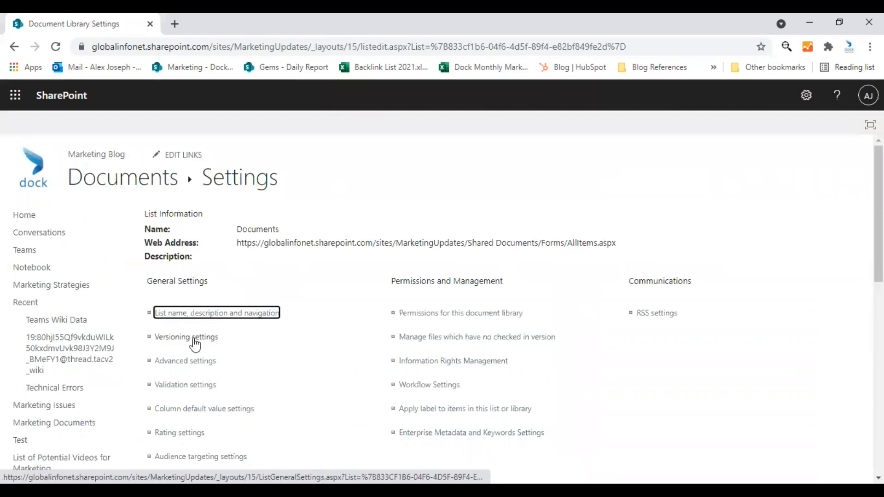
left_click(194, 338)
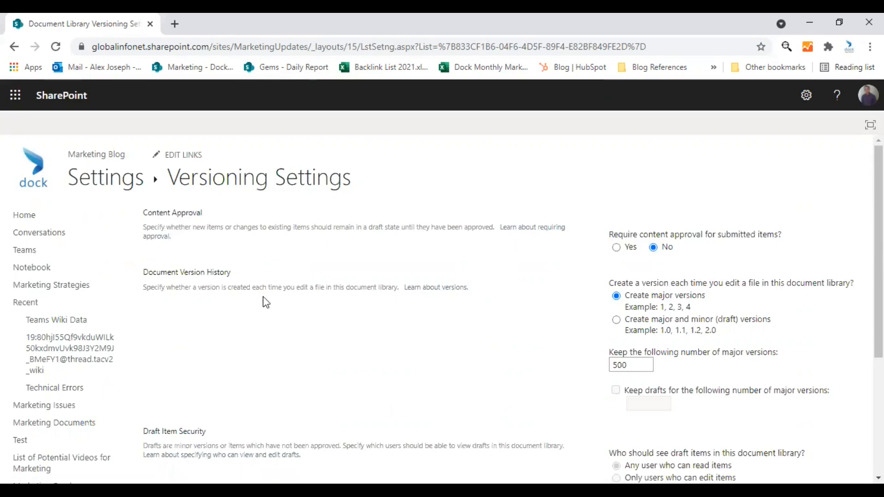
Set the requirement that documents be checked out before they can be edited to Yes and save the versioning settings
scroll(278, 283, "down", 3)
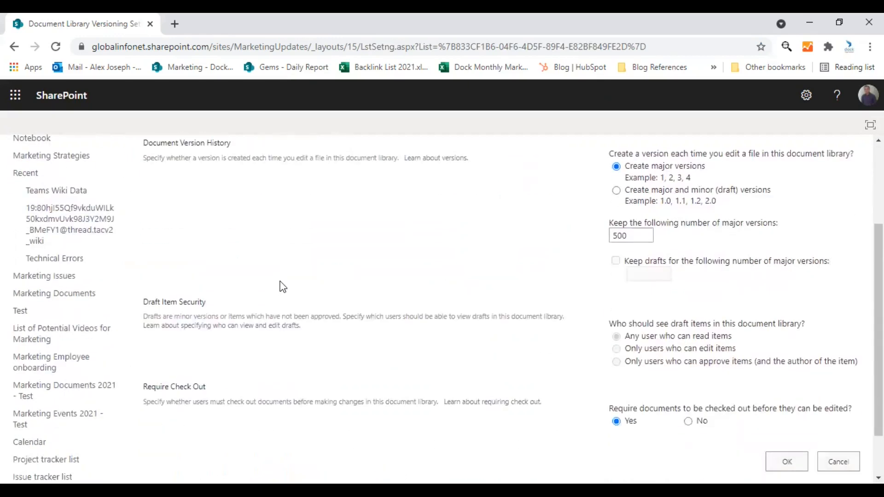
scroll(268, 367, "down", 1)
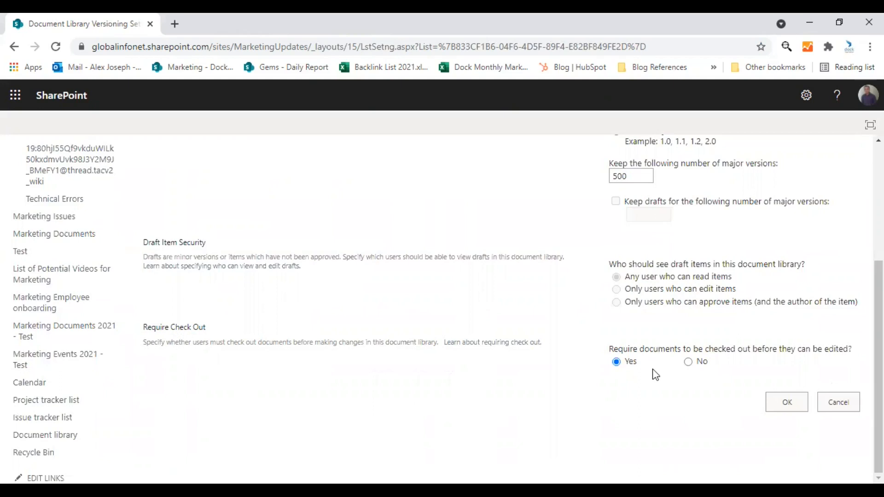
left_click(689, 363)
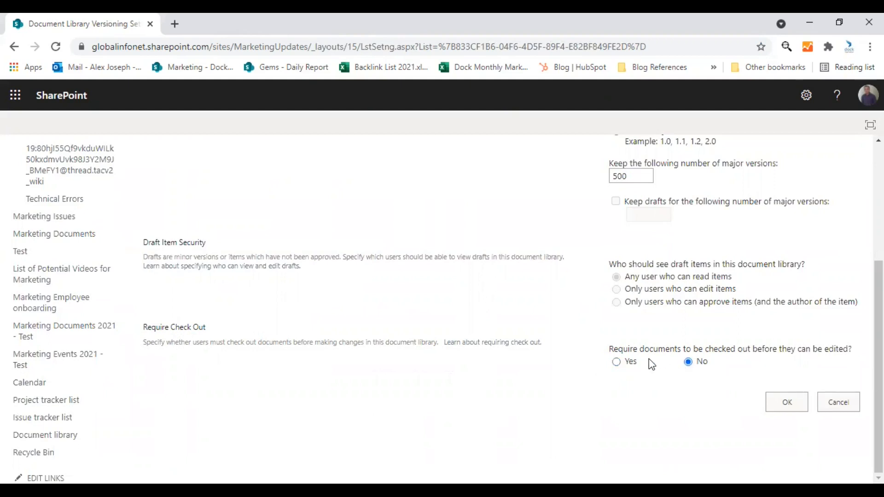
left_click(617, 362)
left_click(787, 403)
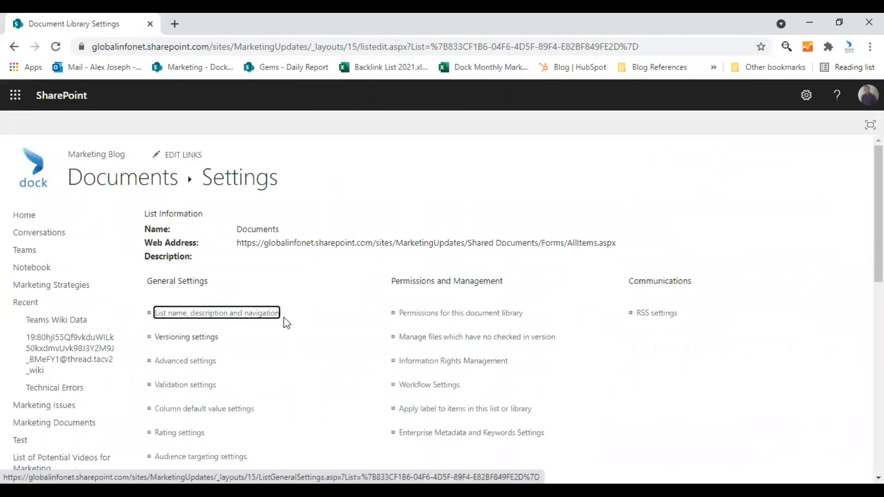
Return to the Marketing Updates document library and locate the Word files below the folders
left_click(32, 220)
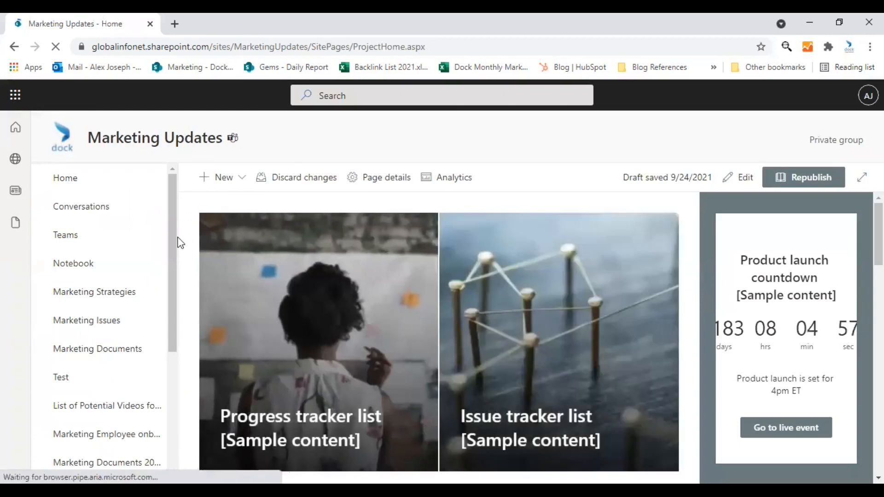
scroll(188, 237, "down", 3)
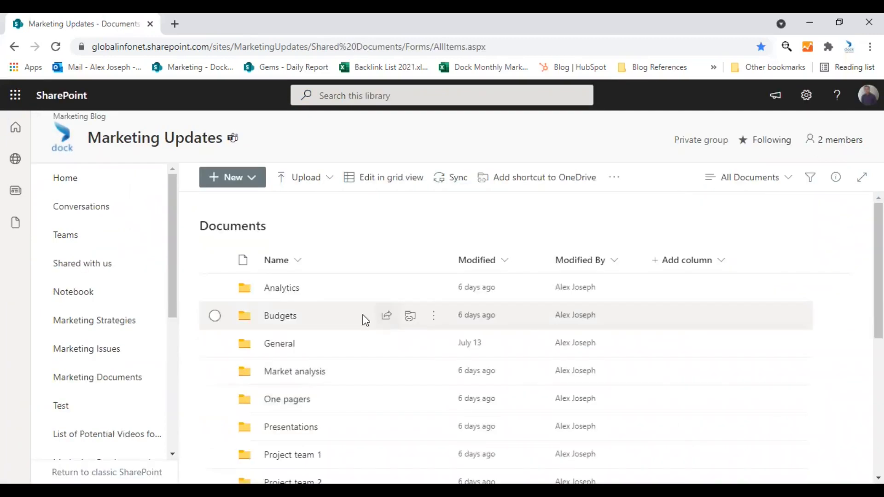
scroll(367, 322, "down", 4)
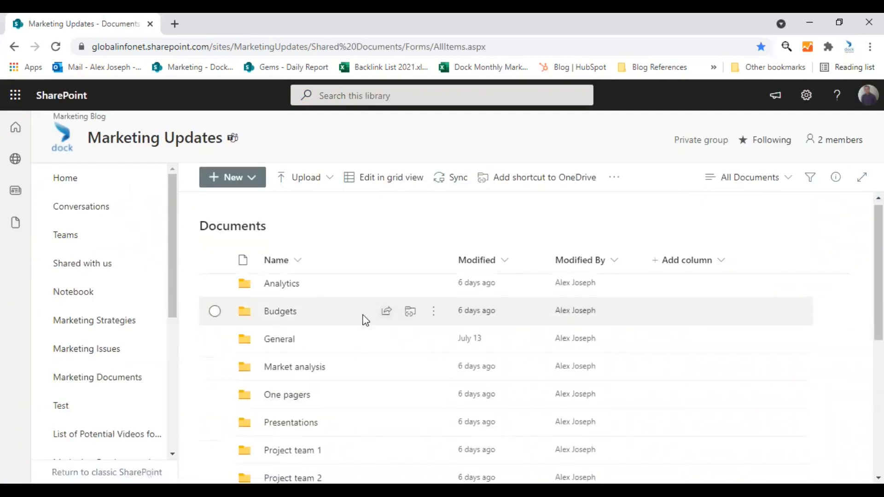
scroll(367, 321, "down", 2)
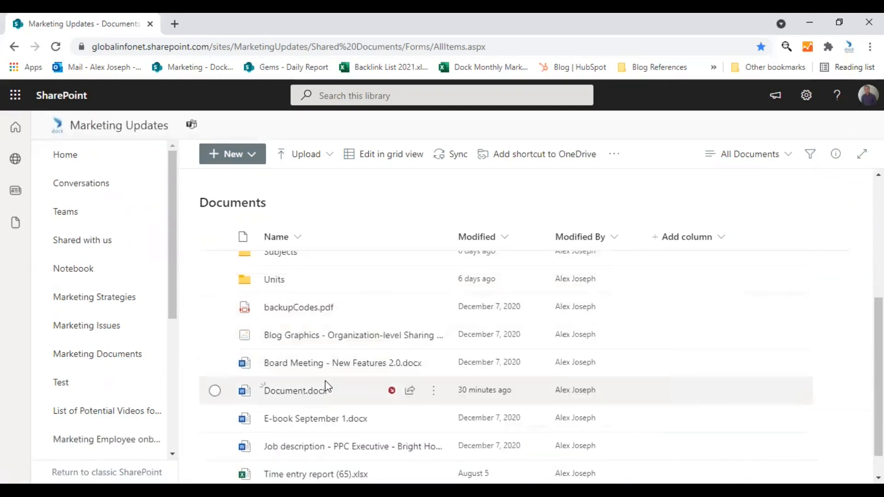
Open Board Meeting - New Features 2.0.docx, try to edit it in the browser, and return to reading view
mouse_move(431, 330)
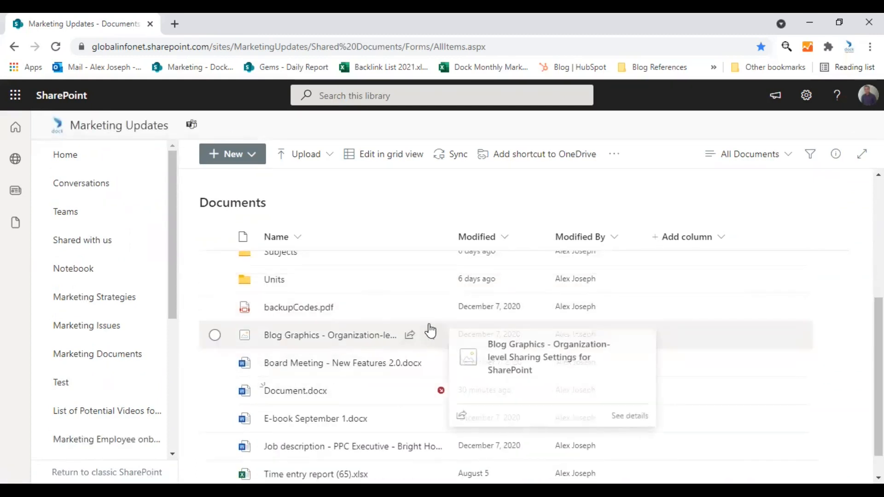
left_click(347, 367)
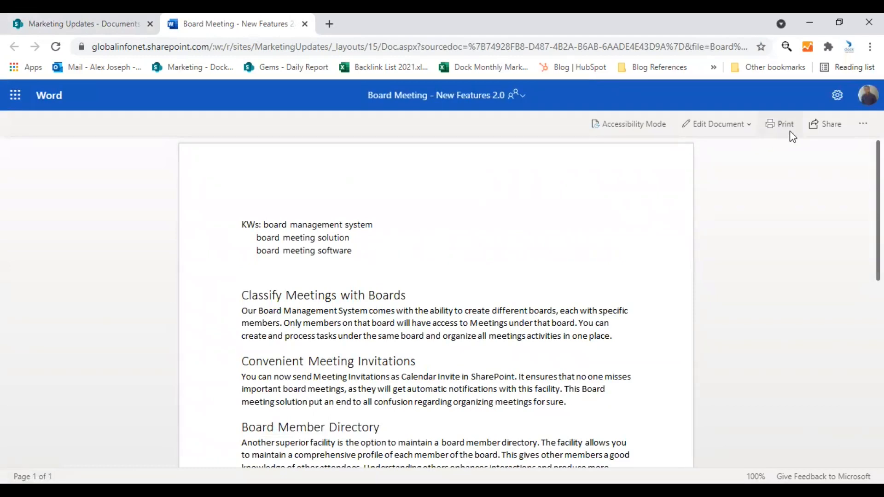
left_click(717, 123)
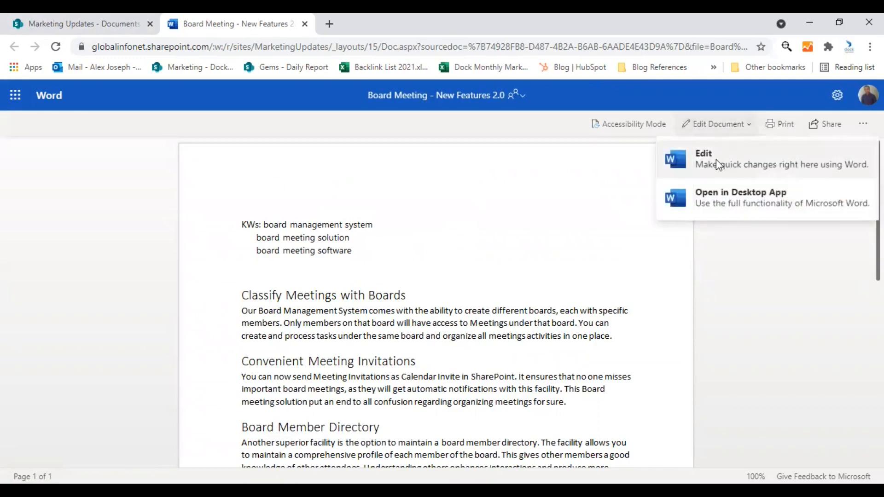
left_click(717, 160)
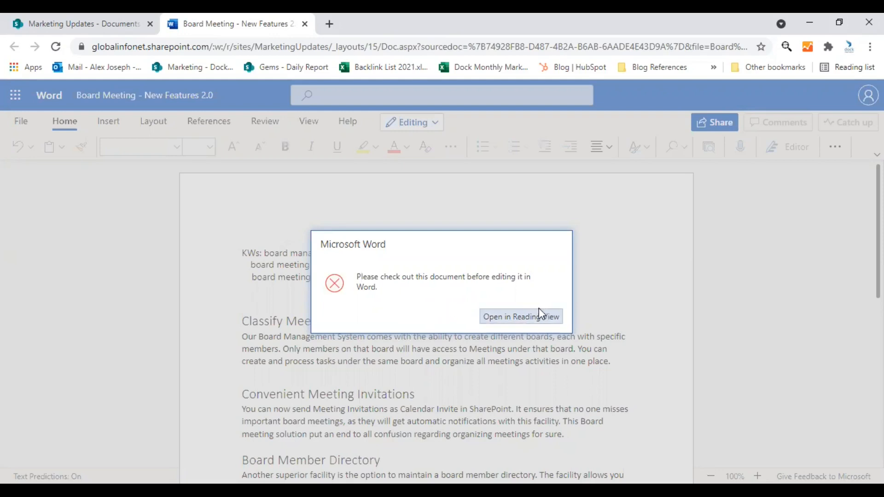
left_click(523, 318)
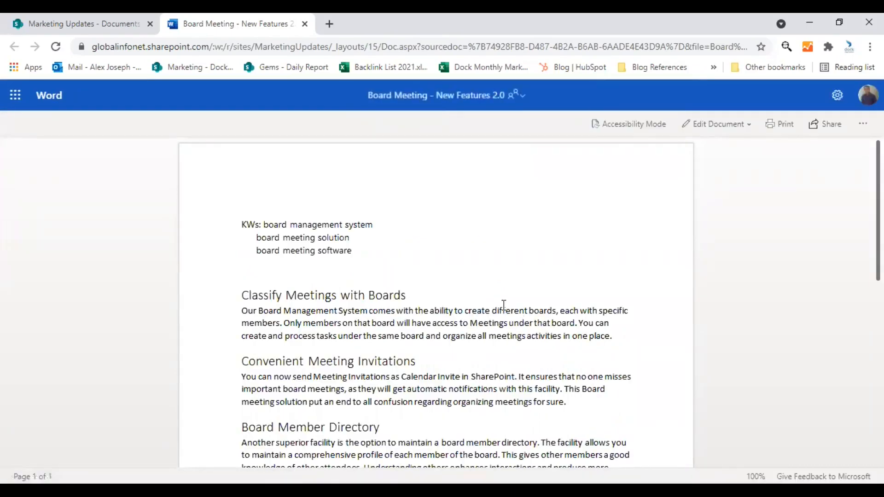
Check out Board Meeting - New Features 2.0.docx in the document library, view its check-out status and deselect it
left_click(110, 18)
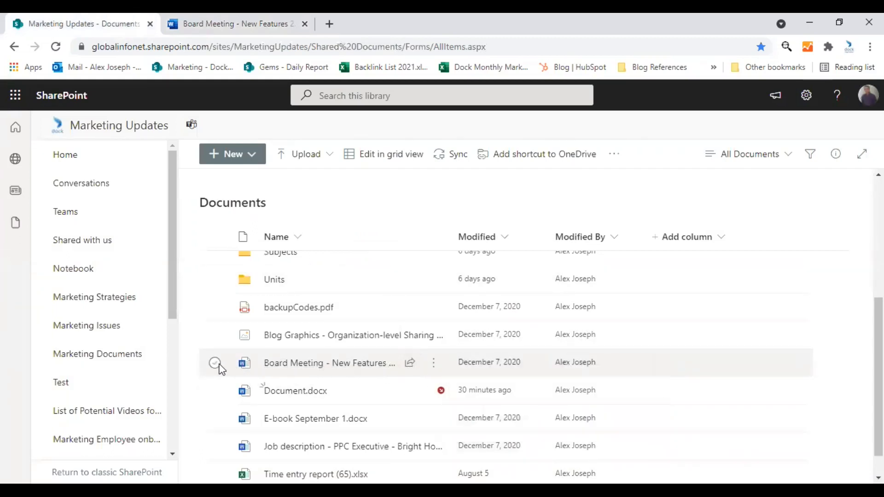
left_click(435, 366)
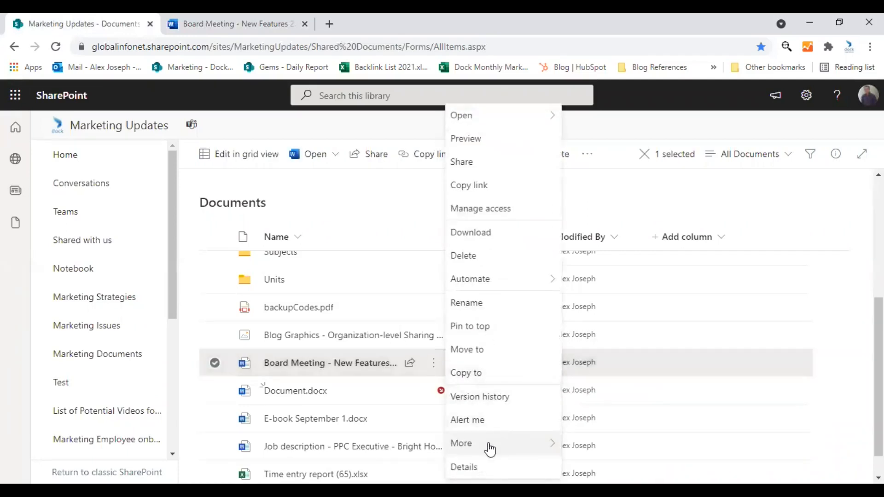
mouse_move(489, 449)
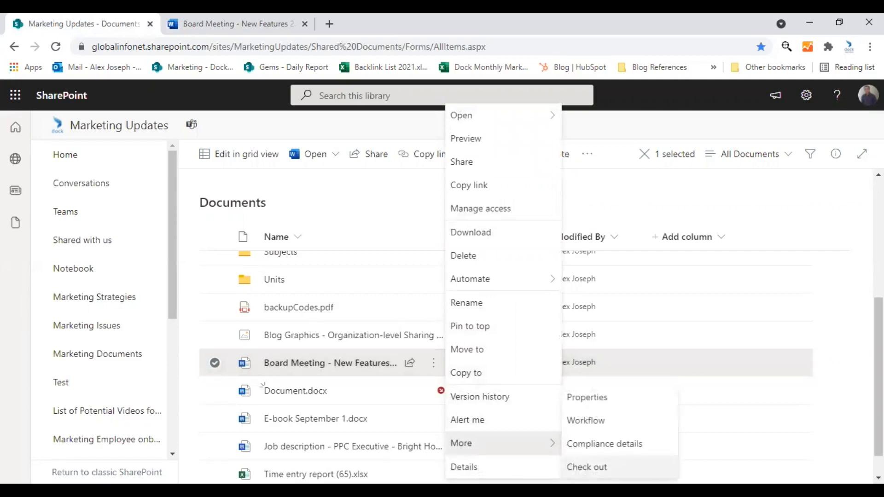
left_click(586, 468)
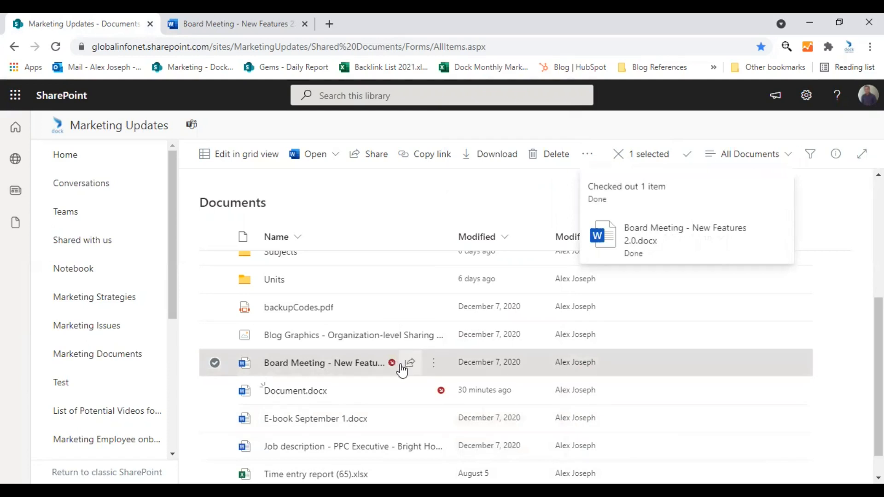
mouse_move(394, 366)
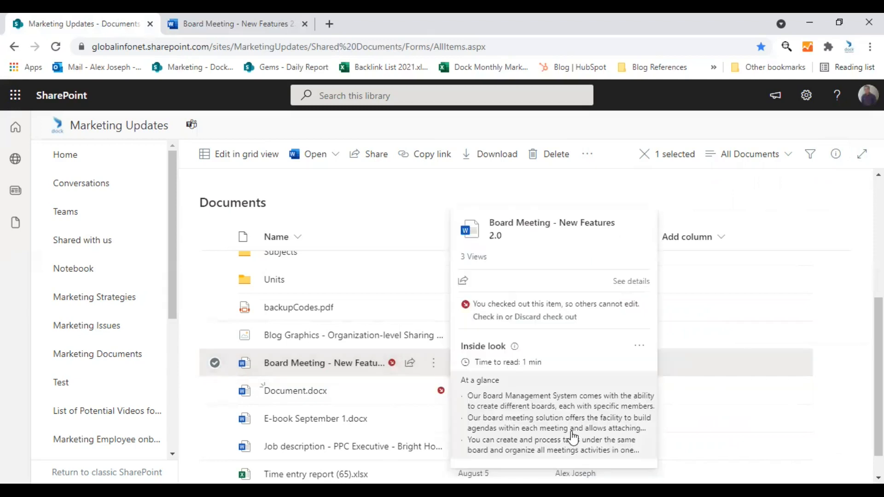
left_click(215, 363)
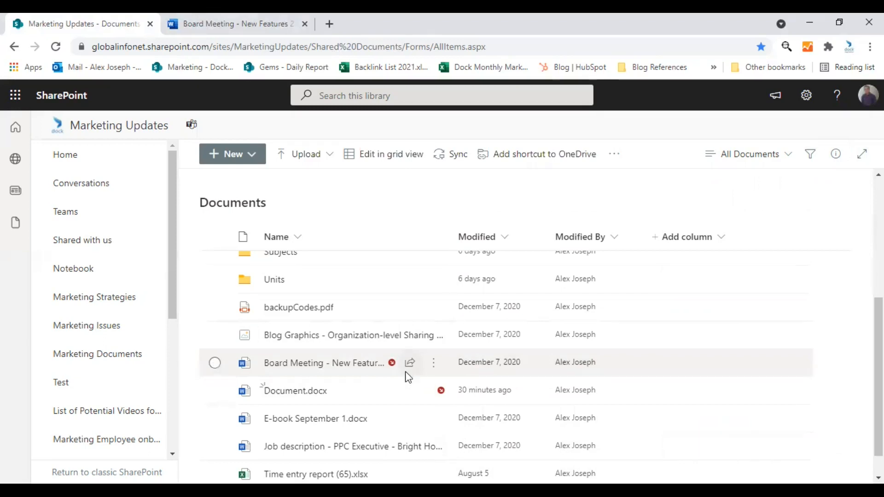
Upload the PDF "Dock 365 E-book - Stages of Contract Lifecycle Management - September 2021" from Downloads to the document library
scroll(407, 377, "up", 5)
scroll(407, 378, "up", 2)
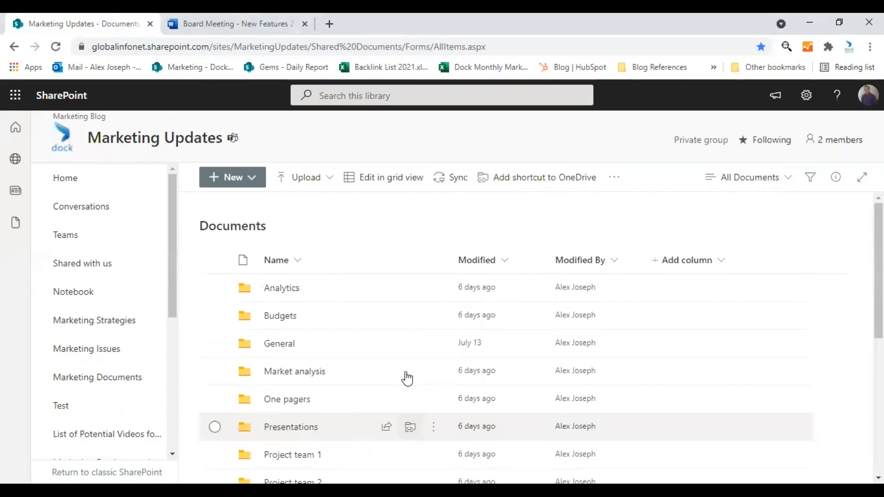
left_click(300, 180)
left_click(291, 203)
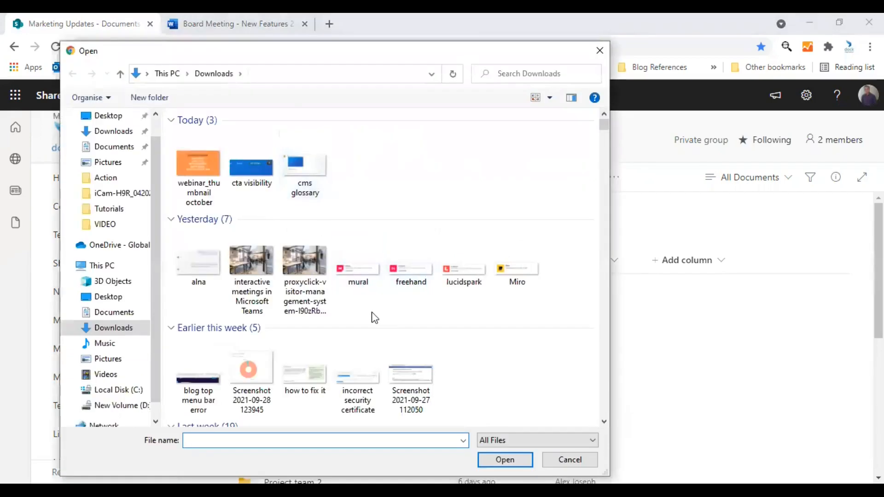
scroll(317, 223, "down", 6)
scroll(340, 227, "up", 3)
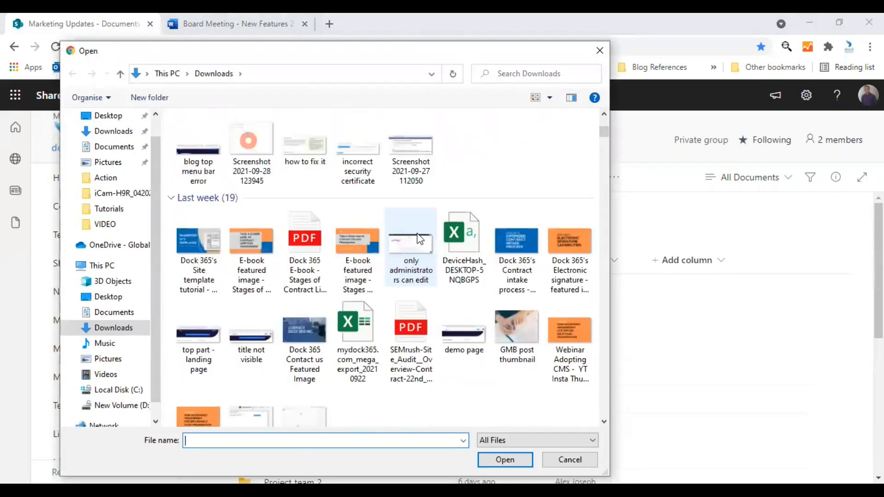
left_click(317, 249)
double_click(317, 249)
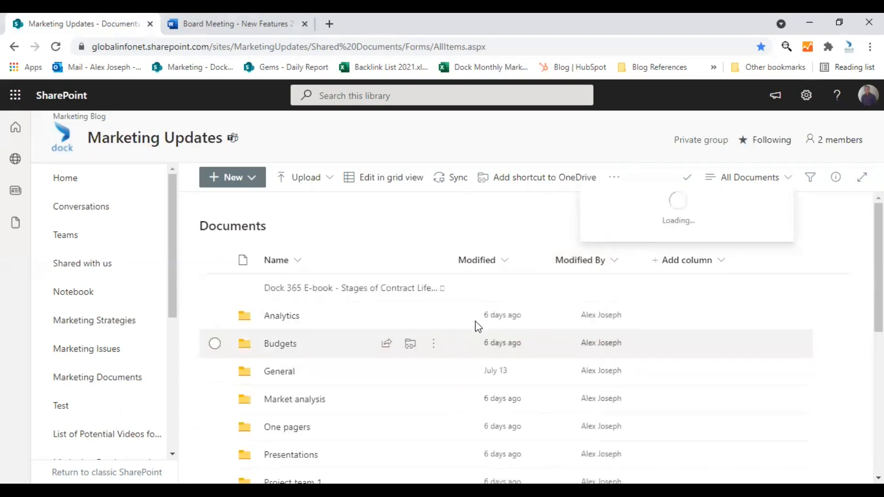
scroll(601, 361, "down", 2)
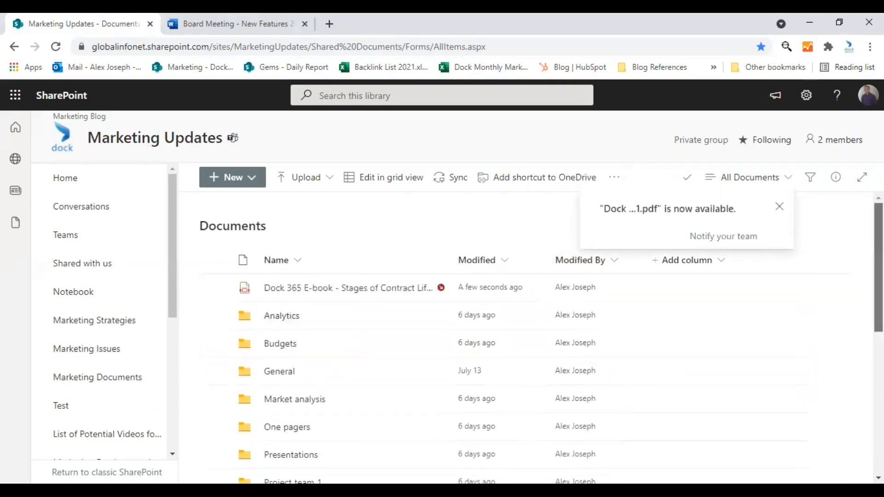
Check in the uploaded Dock 365 E-book PDF with the comment "Latest e-book on CMS"
mouse_move(438, 298)
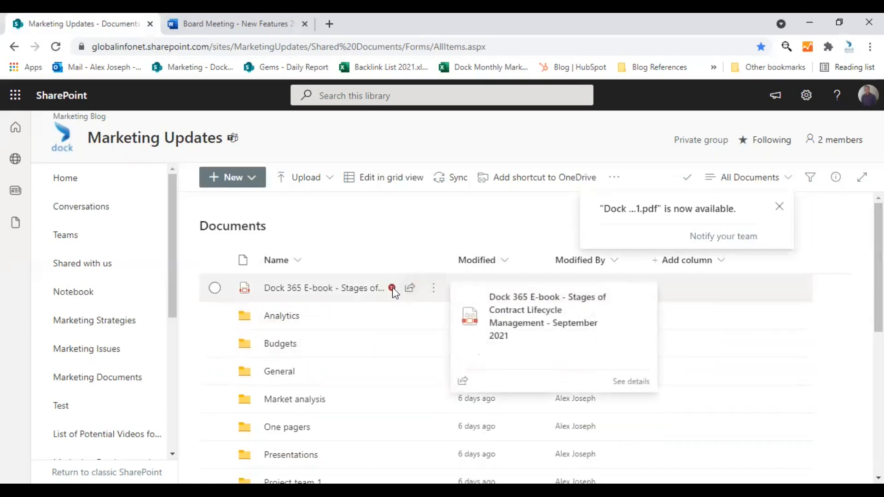
mouse_move(393, 288)
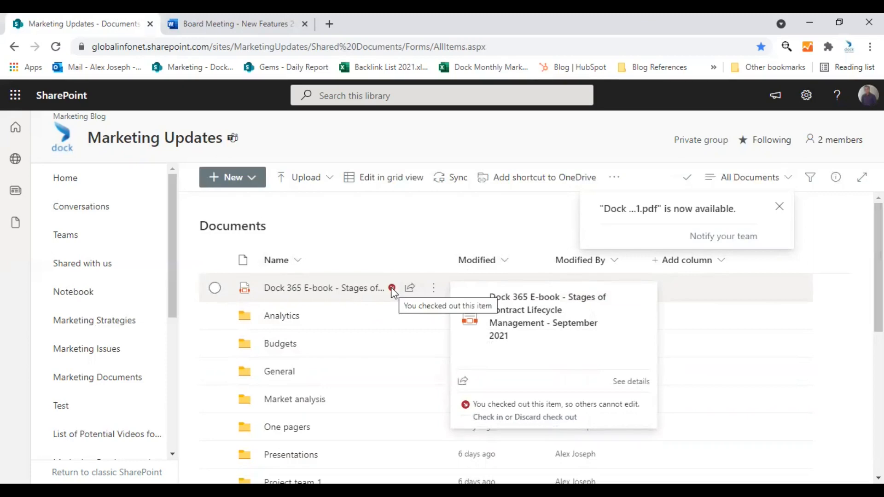
left_click(433, 291)
mouse_move(501, 449)
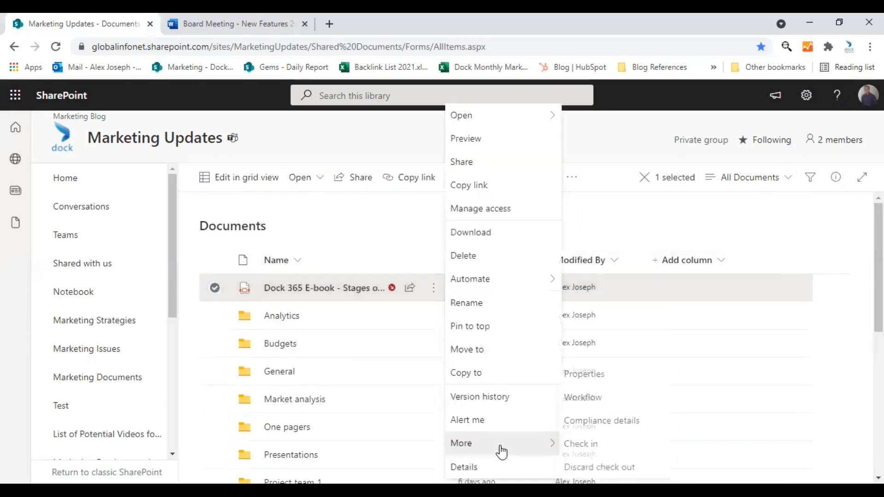
left_click(585, 444)
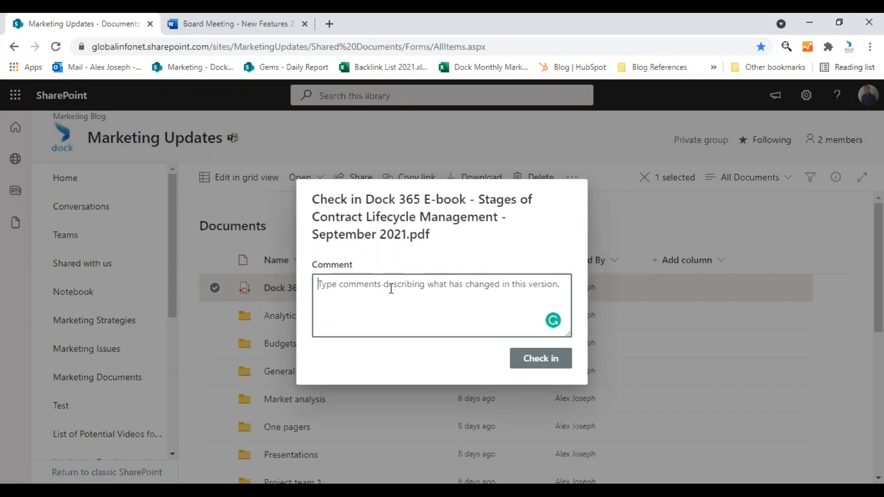
type("L")
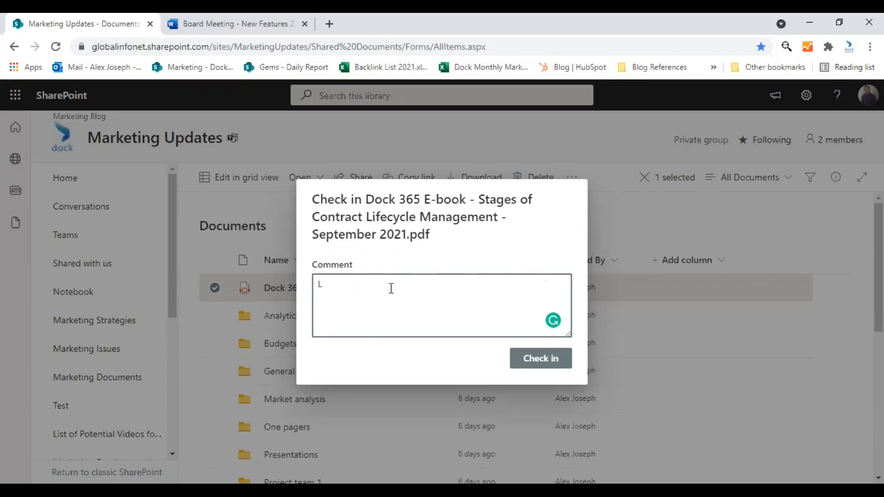
type("atest e-boo")
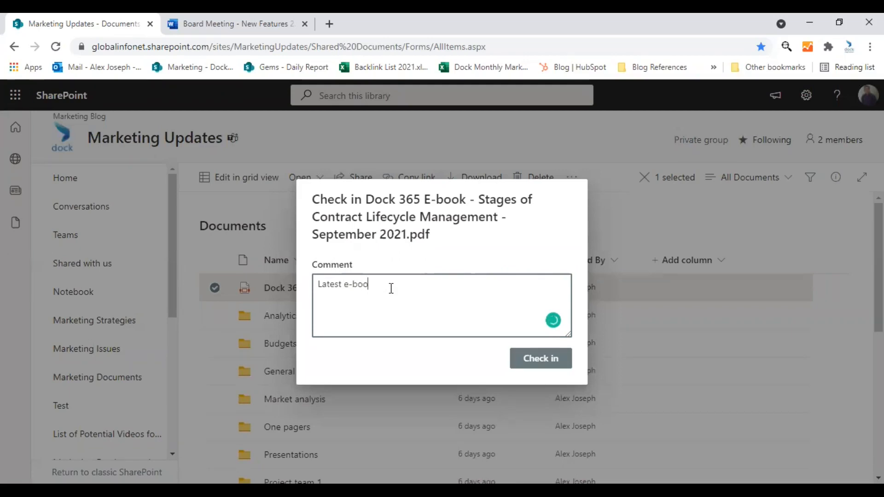
type("k on CMA")
key("BackSpace")
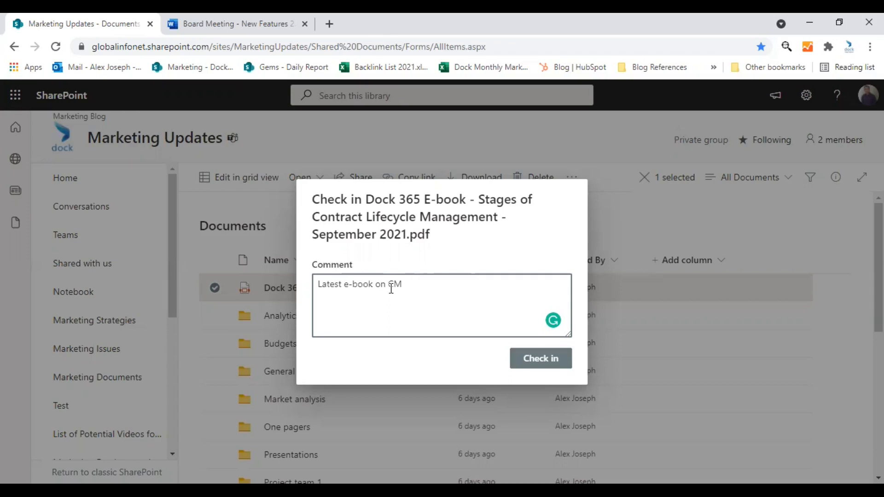
type("S")
left_click(532, 363)
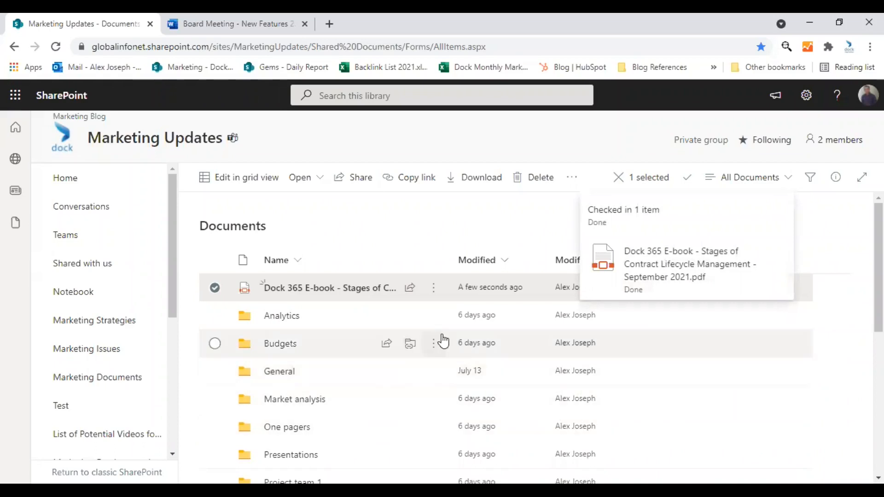
Review the check-in comment in the e-book PDF's version history, close the history and deselect the file
left_click(433, 291)
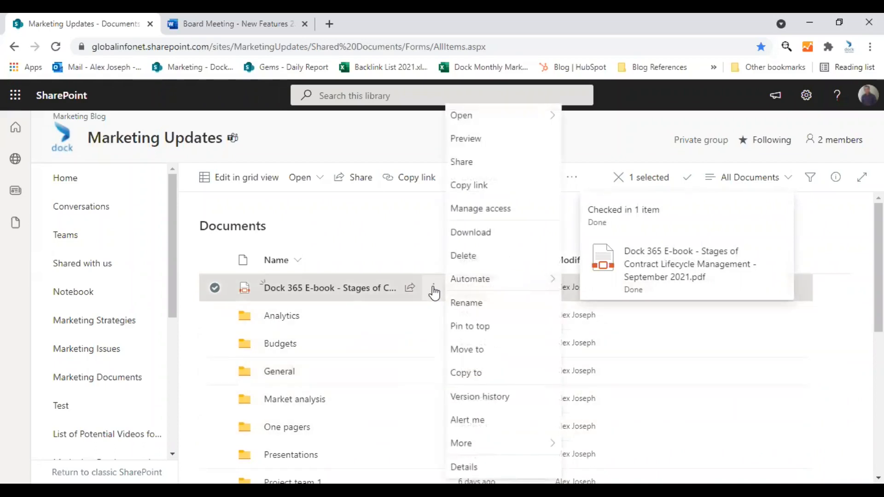
left_click(470, 397)
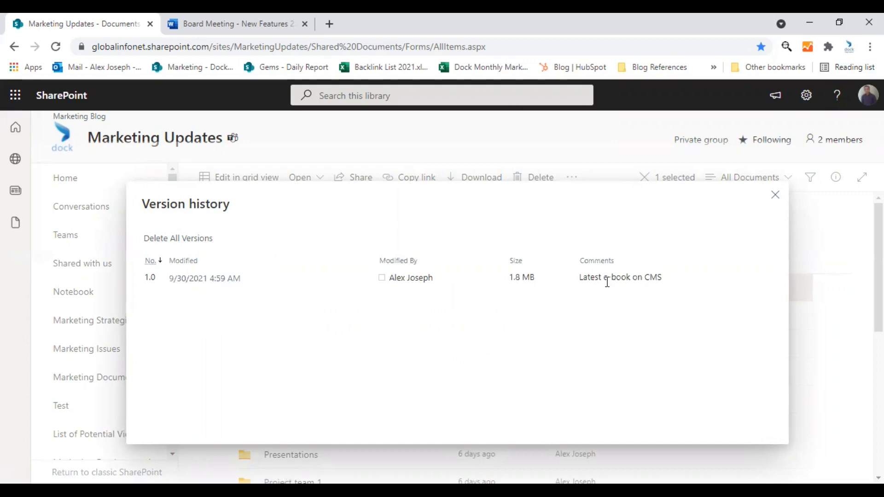
left_click_drag(589, 276, 662, 277)
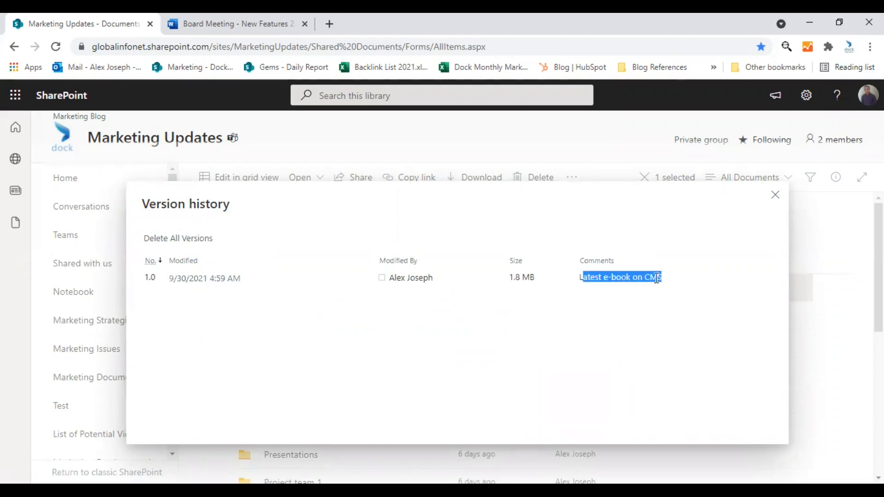
left_click(655, 279)
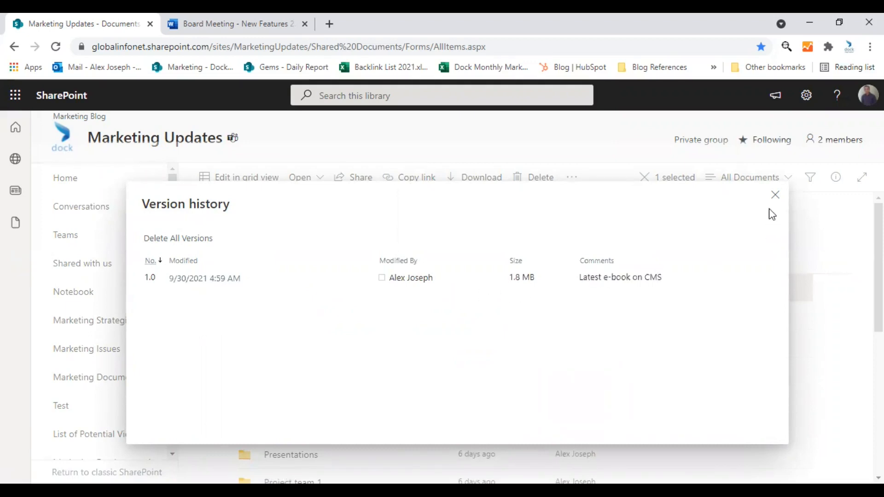
left_click(775, 198)
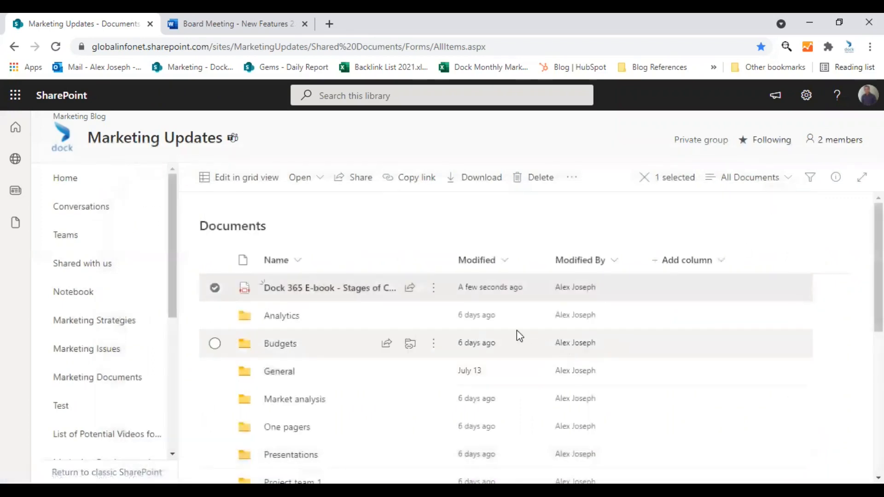
left_click(214, 288)
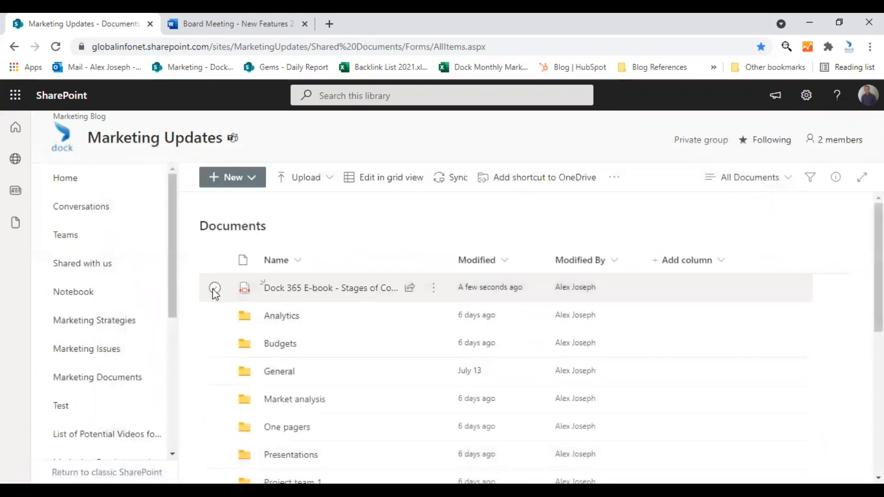